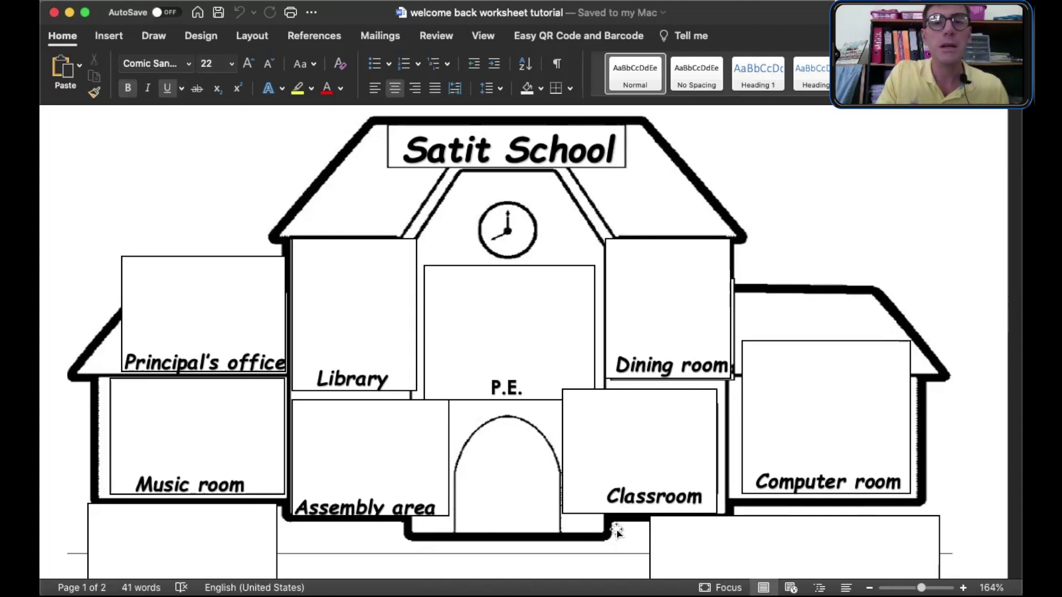
- Scroll through page 2's dashed picture cards and back up, selecting the coloured principal picture
scroll(651, 351, down, 10)
scroll(651, 350, down, 5)
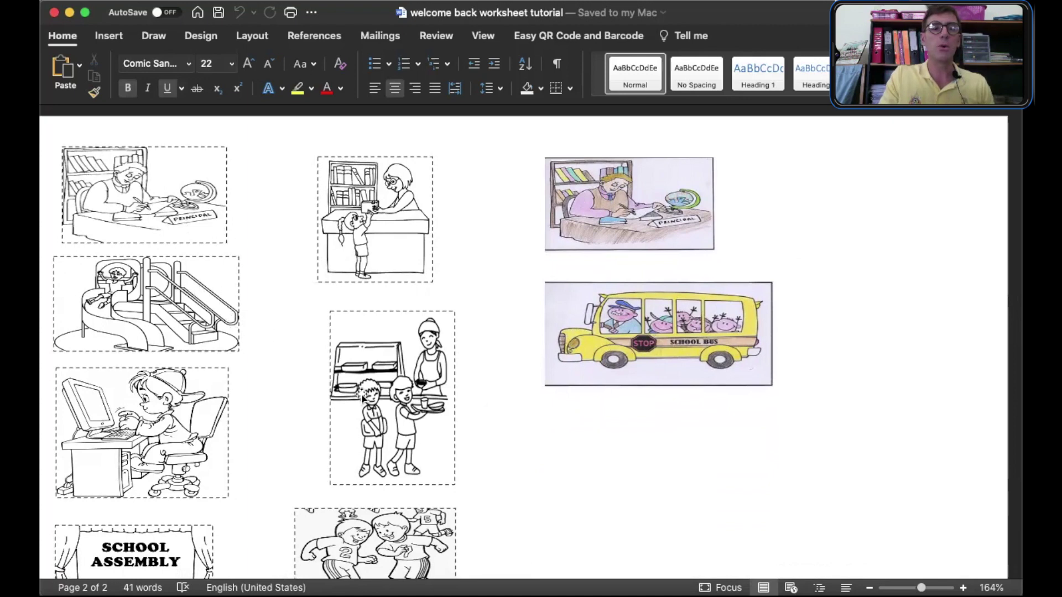
scroll(282, 409, down, 5)
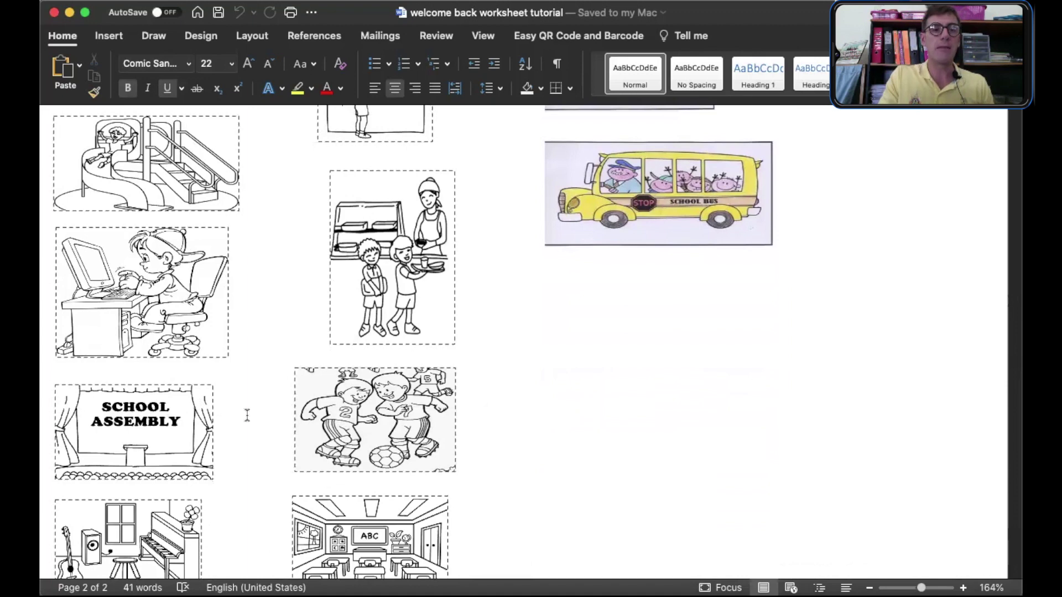
scroll(247, 415, down, 3)
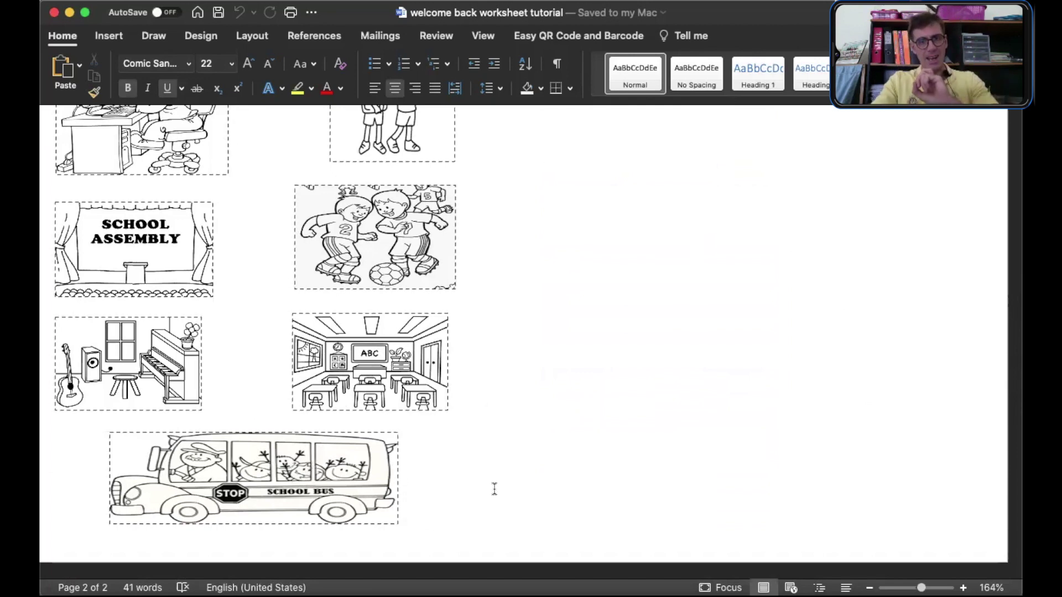
scroll(648, 402, up, 10)
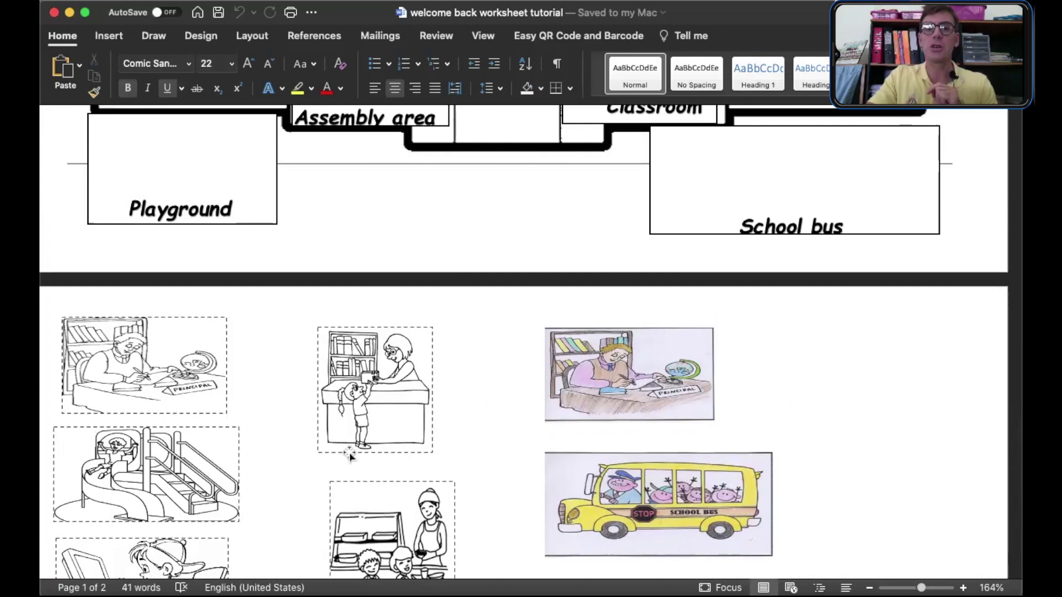
click(642, 387)
scroll(642, 387, up, 5)
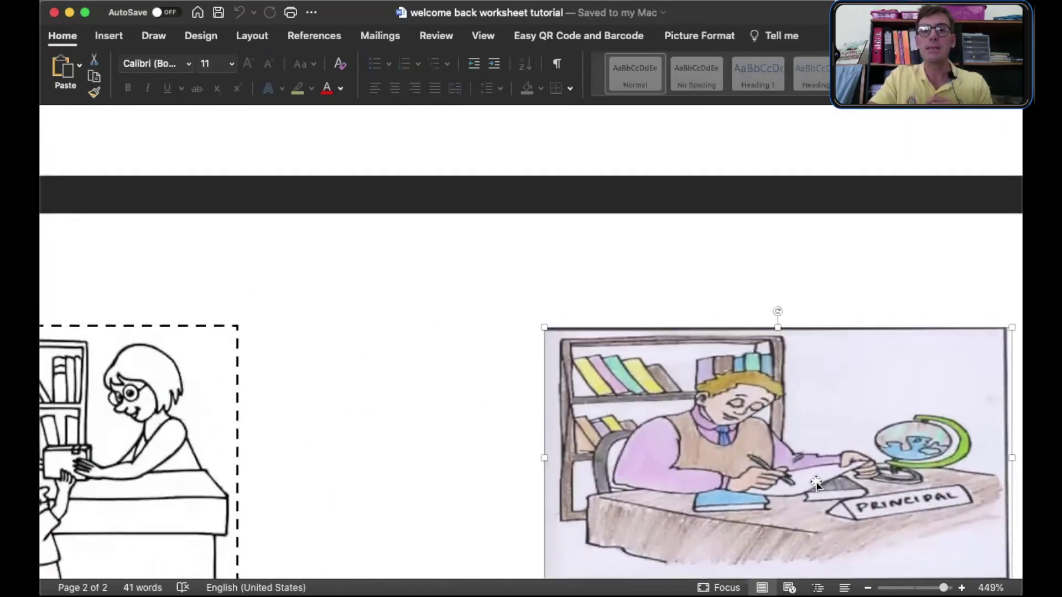
scroll(813, 479, down, 10)
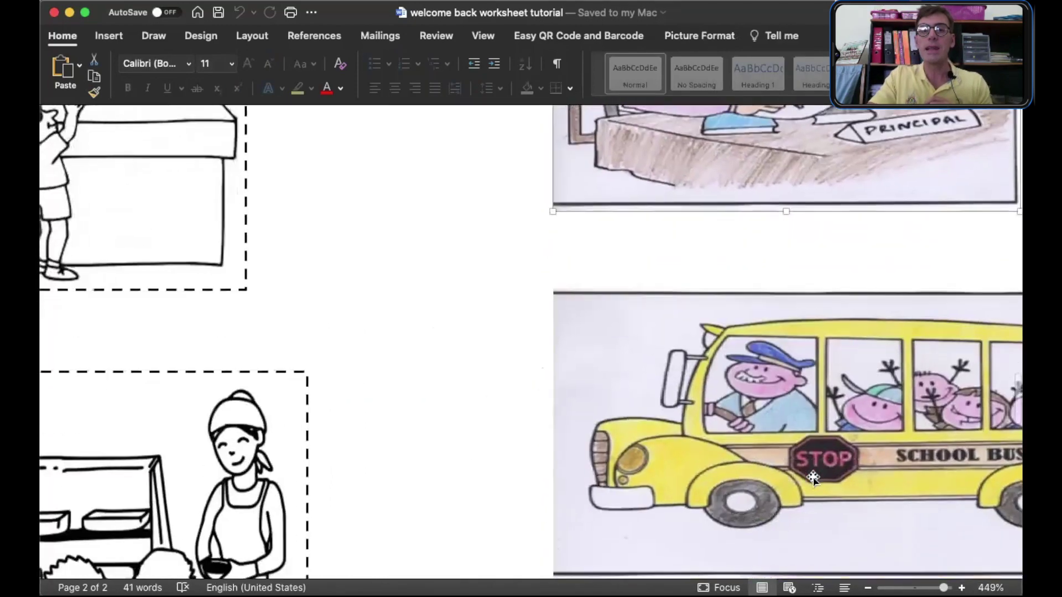
scroll(813, 478, right, 4)
scroll(816, 481, left, 4)
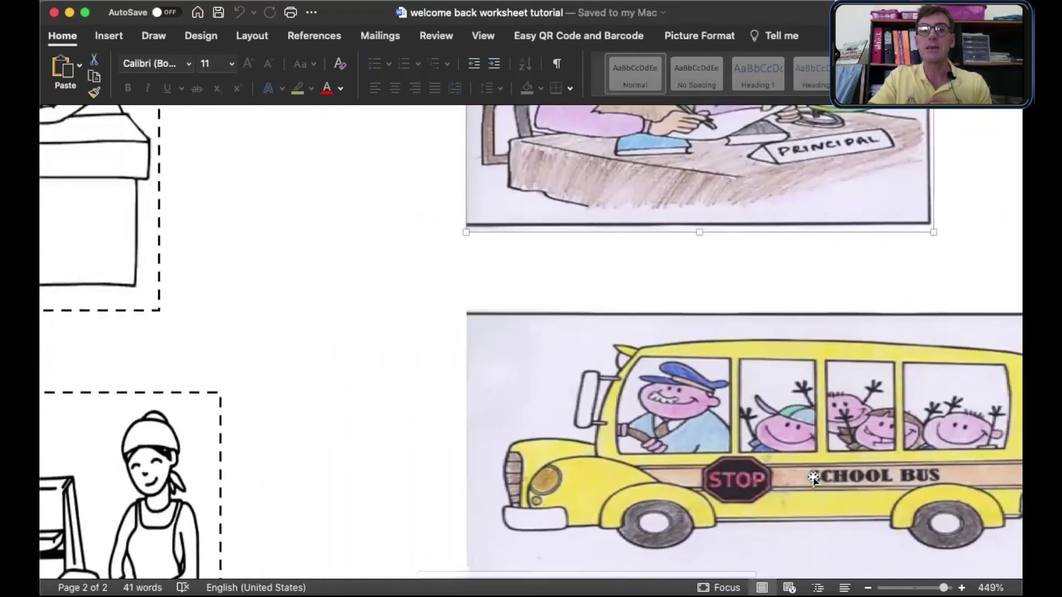
scroll(904, 561, down, 5)
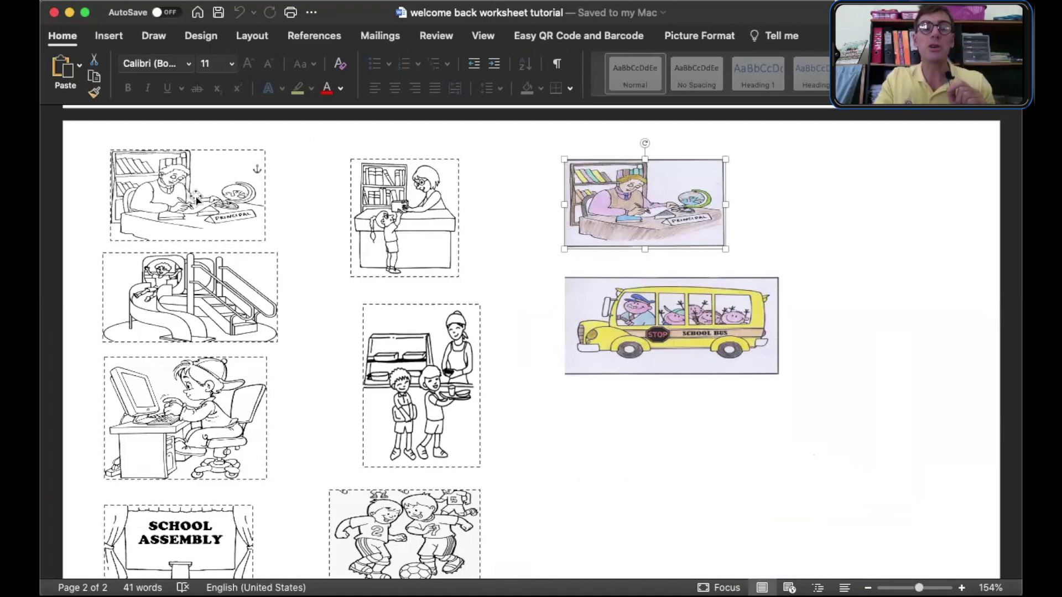
scroll(467, 343, up, 10)
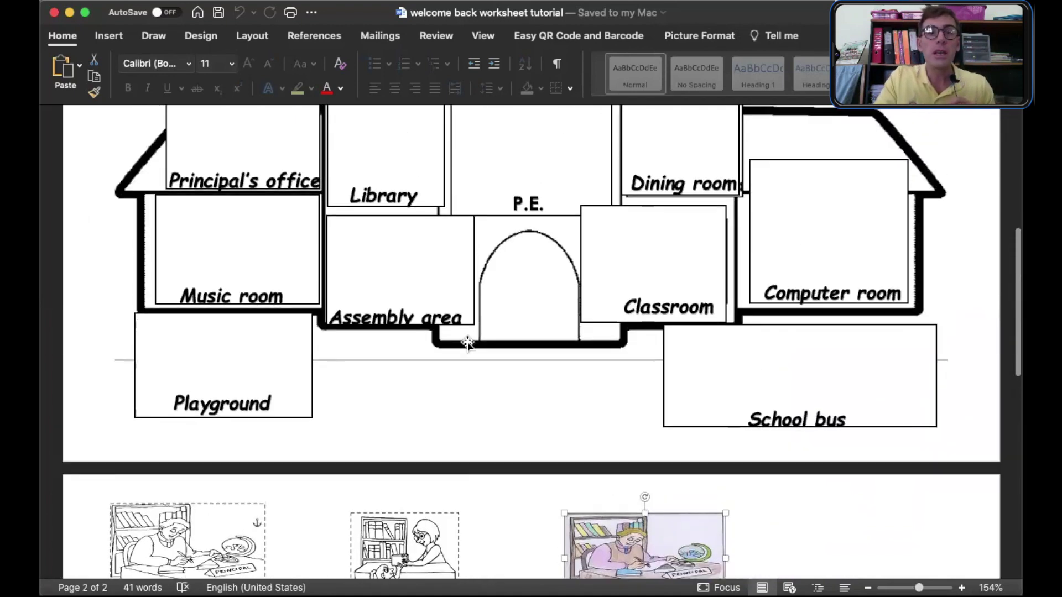
scroll(467, 342, up, 2)
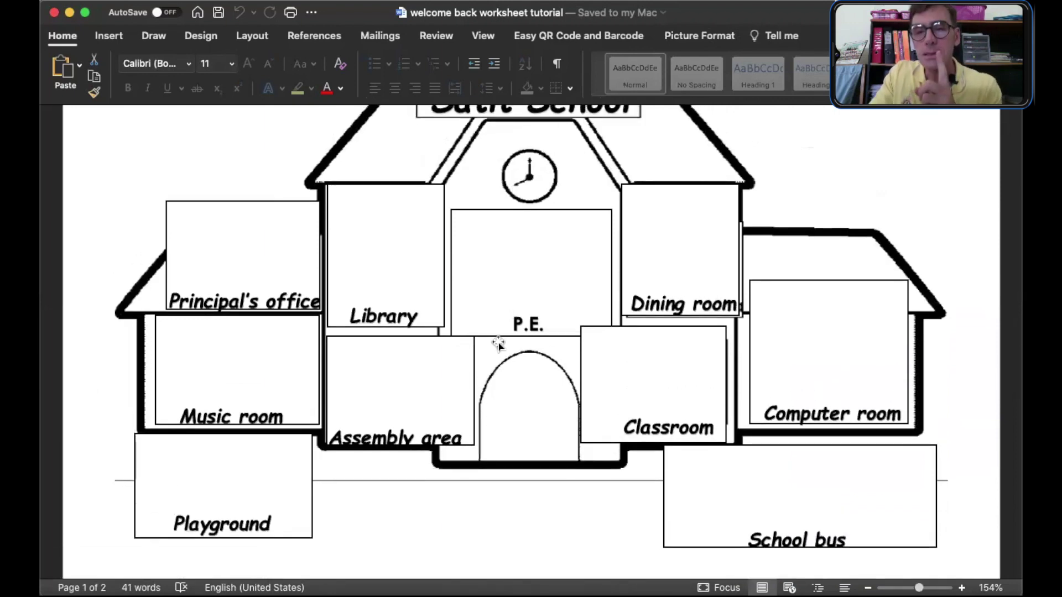
scroll(498, 343, down, 10)
click(439, 406)
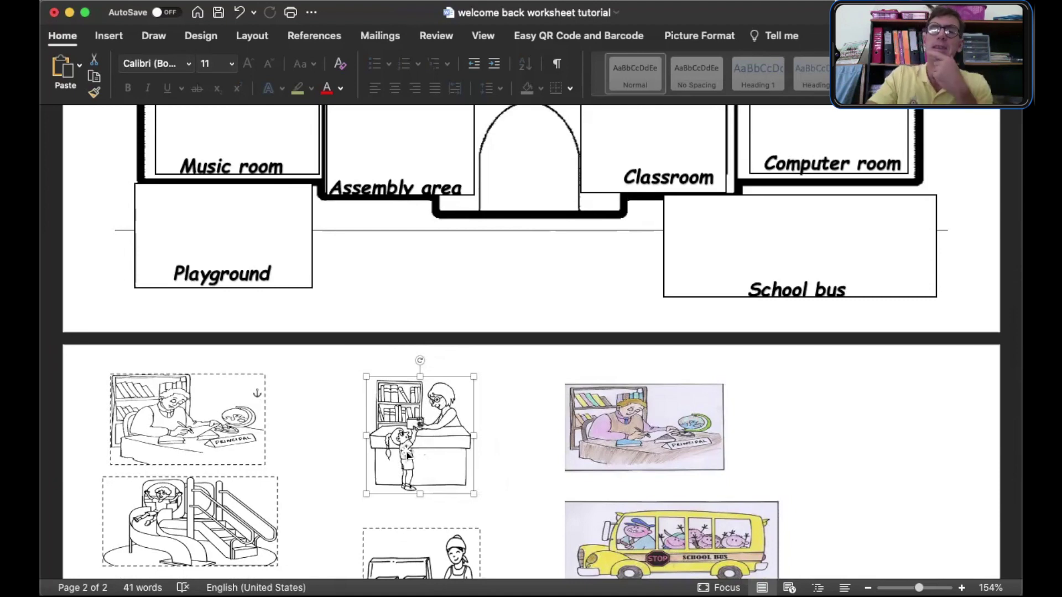
- Drag the black-and-white librarian card from page 2 up into the Library box
drag(413, 458, 400, 221)
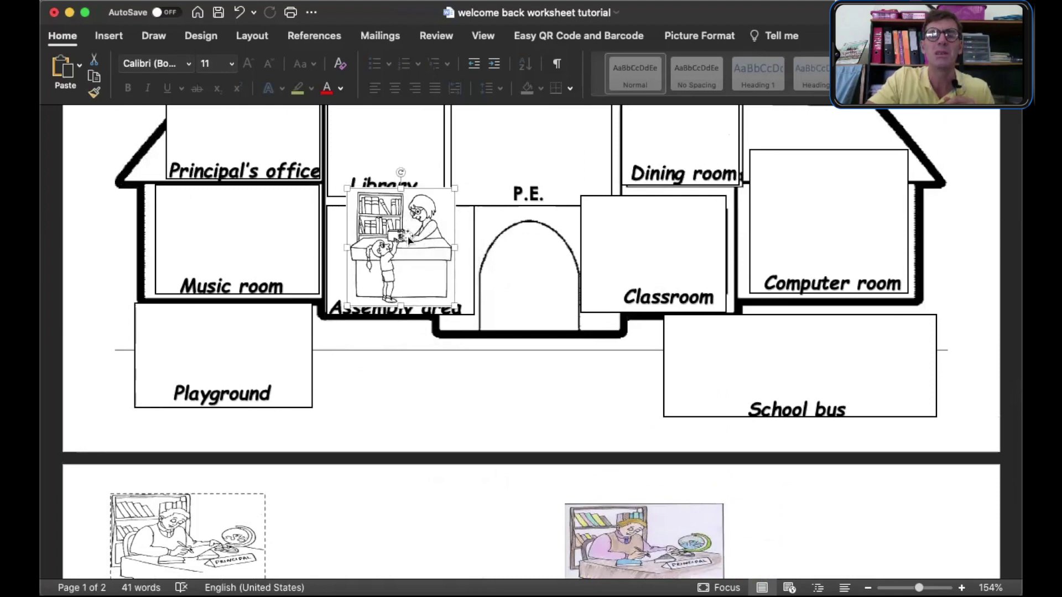
mouse_move(408, 239)
mouse_down()
mouse_move(517, 238)
mouse_move(641, 210)
mouse_move(701, 235)
mouse_move(678, 231)
mouse_up()
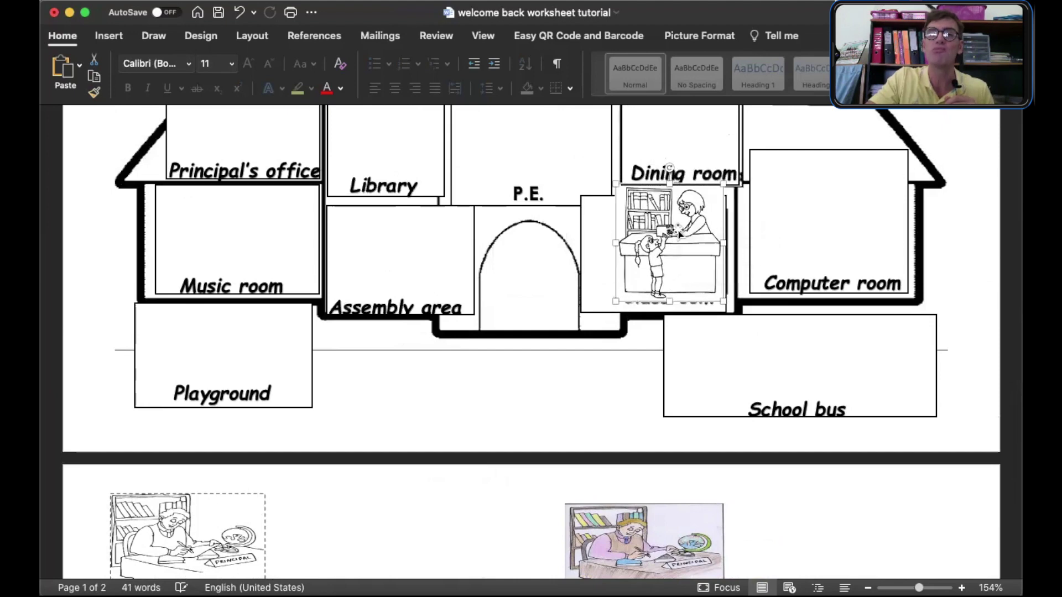
scroll(592, 277, up, 3)
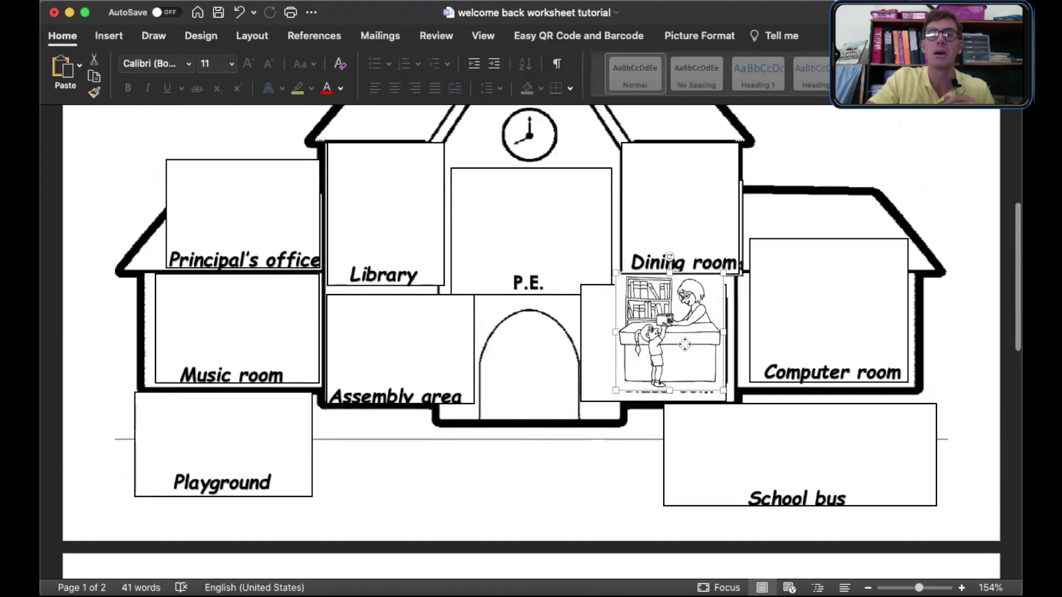
mouse_move(669, 337)
mouse_down()
mouse_move(354, 207)
mouse_move(398, 220)
mouse_up()
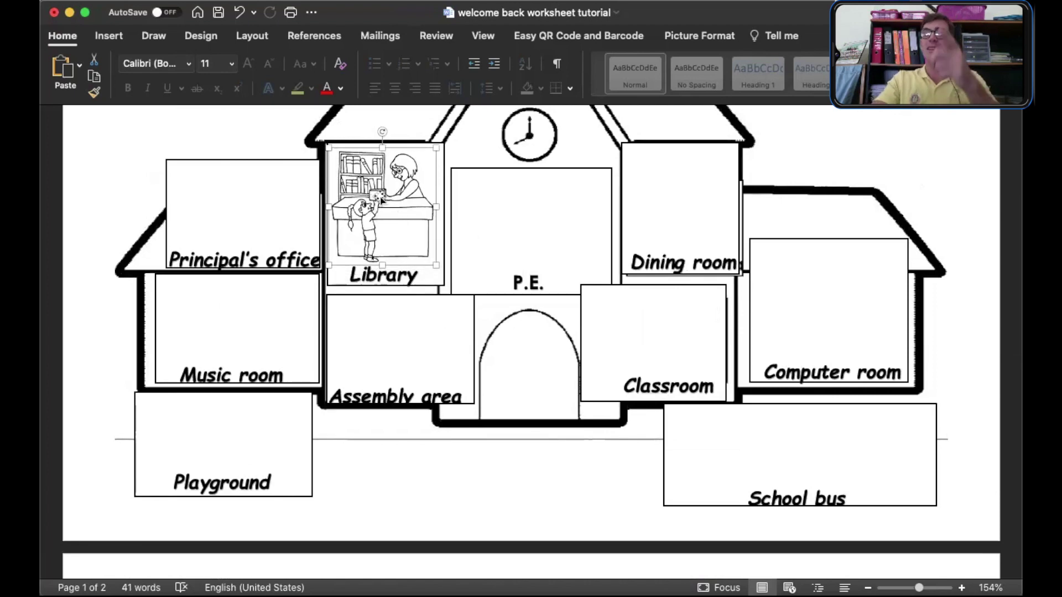
- Carry the football players card from page 2 up and drop it in the P.E. box
scroll(380, 199, down, 10)
click(432, 313)
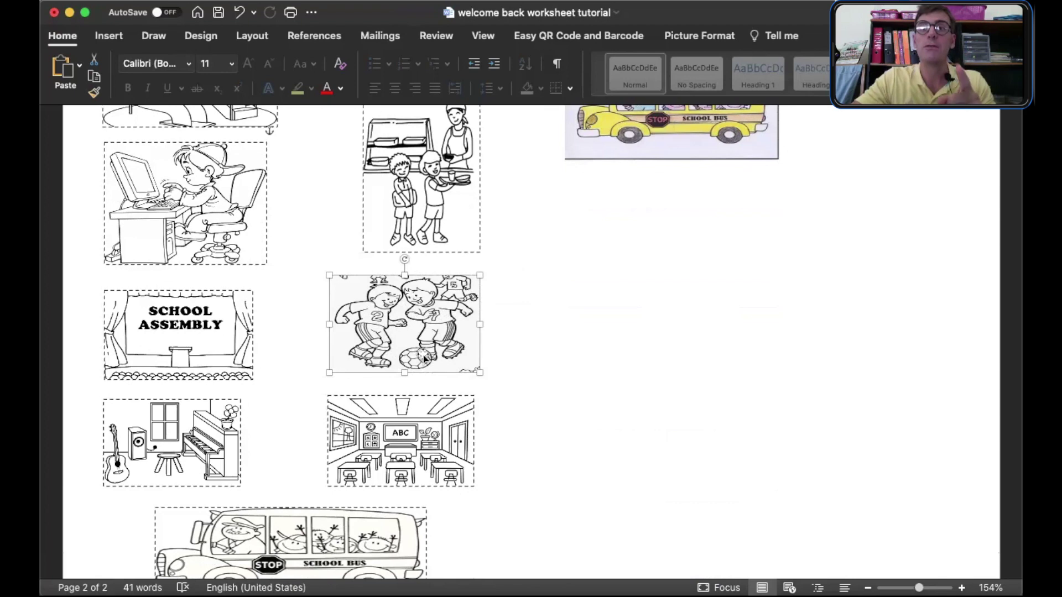
scroll(597, 417, up, 4)
mouse_move(440, 397)
mouse_down()
mouse_move(486, 210)
mouse_move(435, 118)
mouse_up()
scroll(519, 257, up, 5)
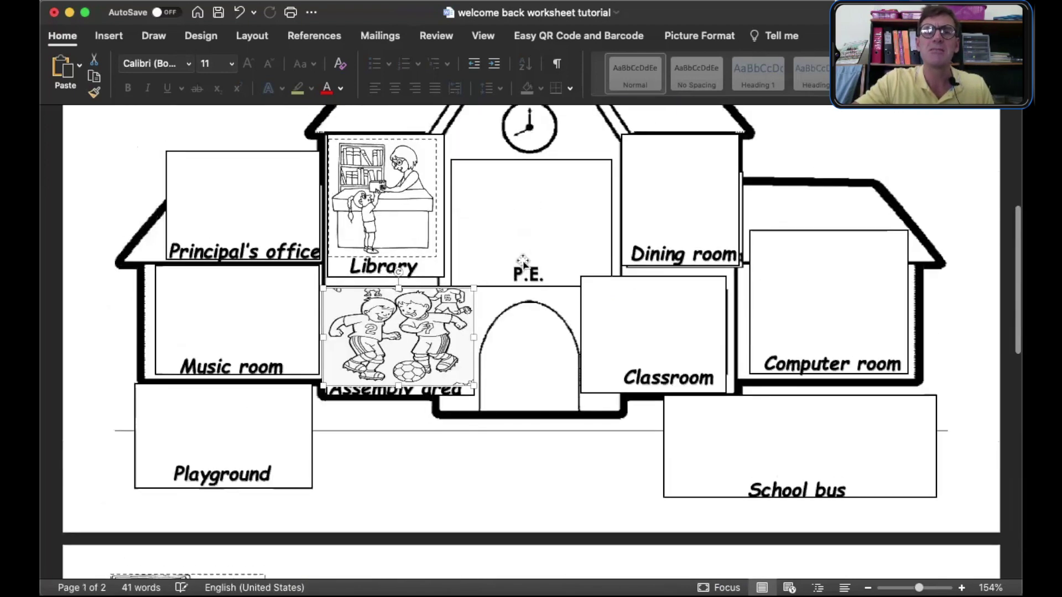
drag(375, 323, 239, 303)
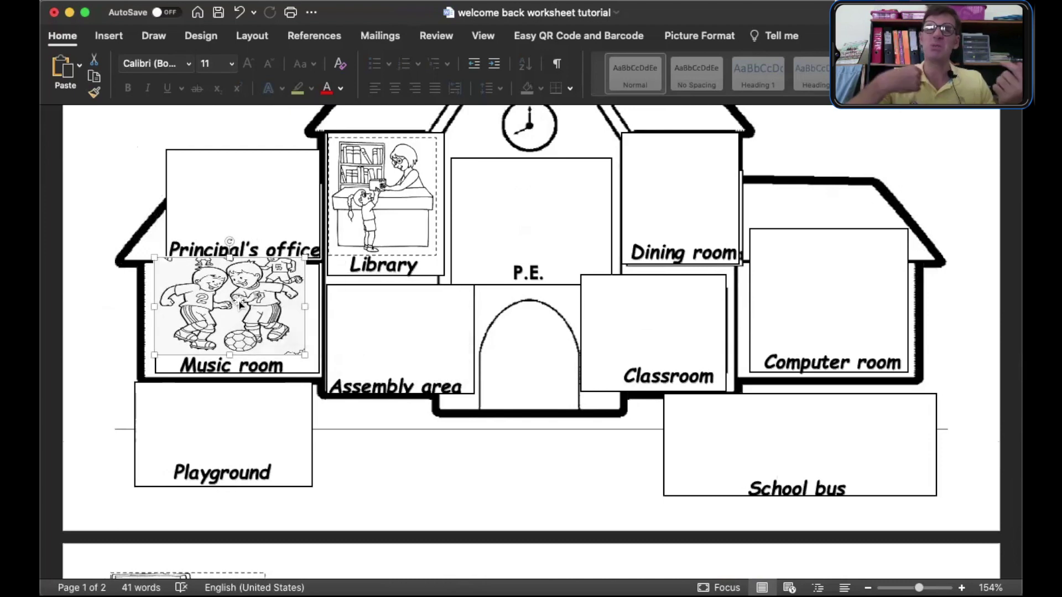
mouse_move(239, 303)
mouse_down()
mouse_move(572, 232)
mouse_move(518, 216)
mouse_up()
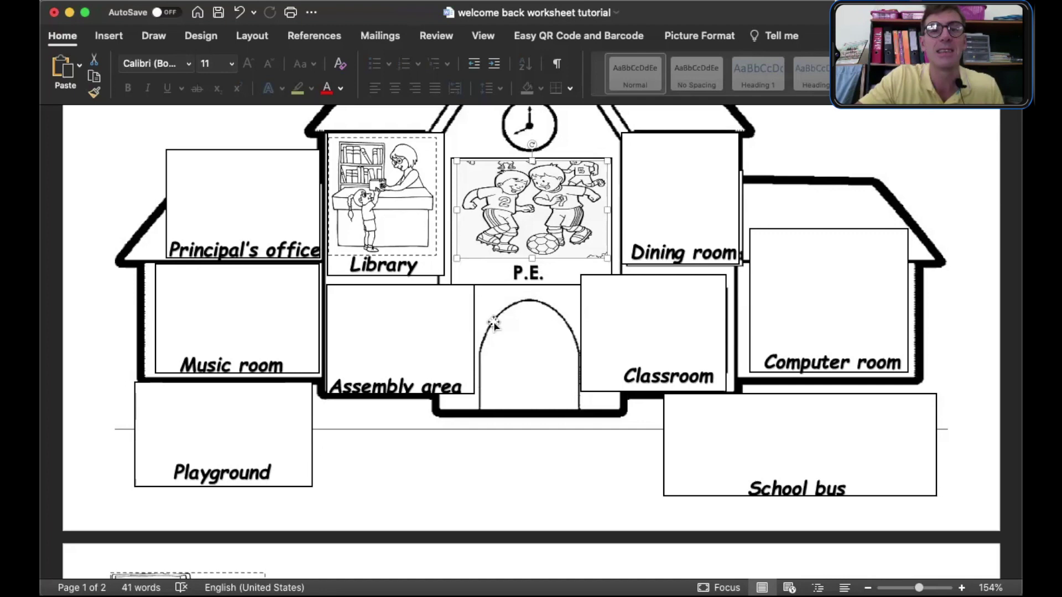
scroll(627, 357, down, 10)
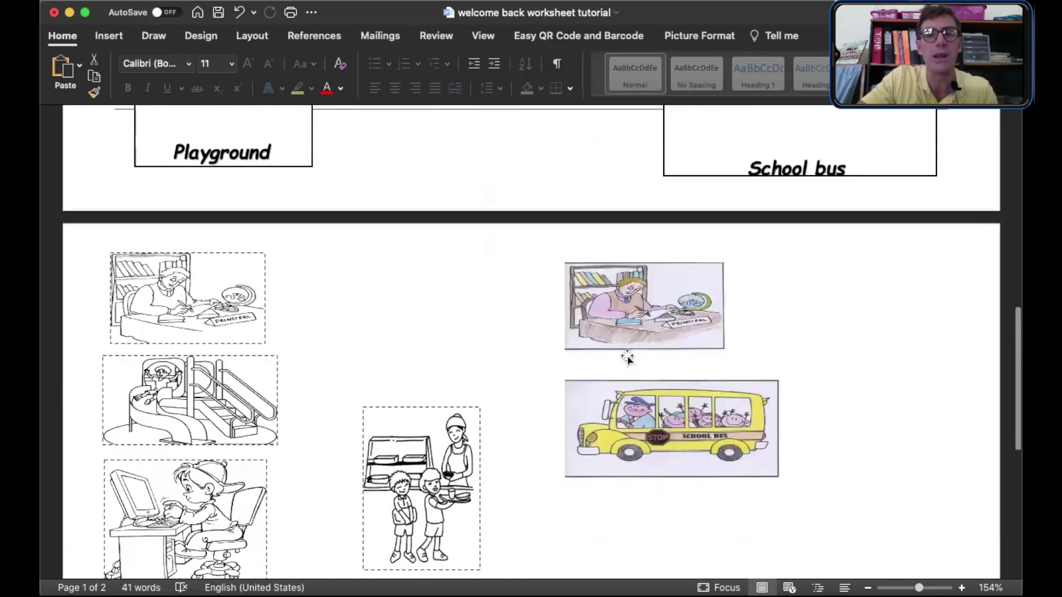
- Move the boy-at-computer card from page 2 up into the Computer room box
scroll(627, 355, down, 1)
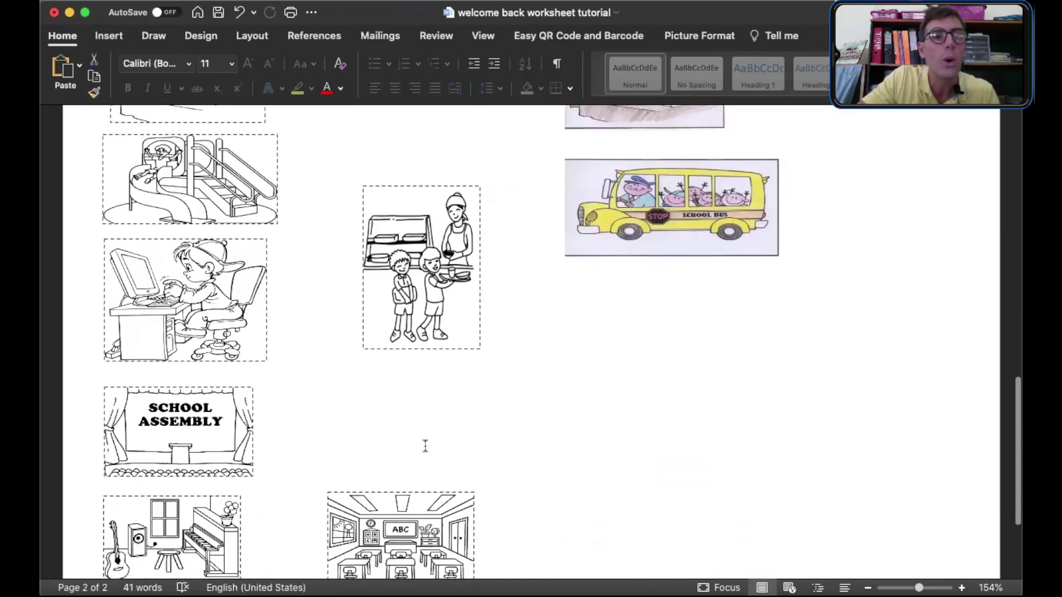
click(210, 336)
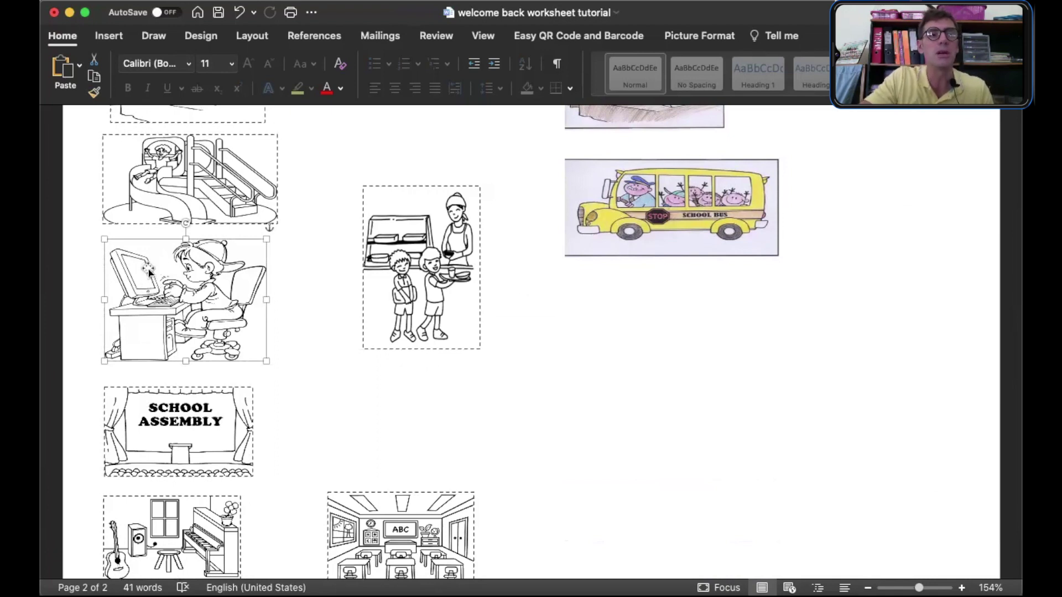
scroll(702, 392, up, 8)
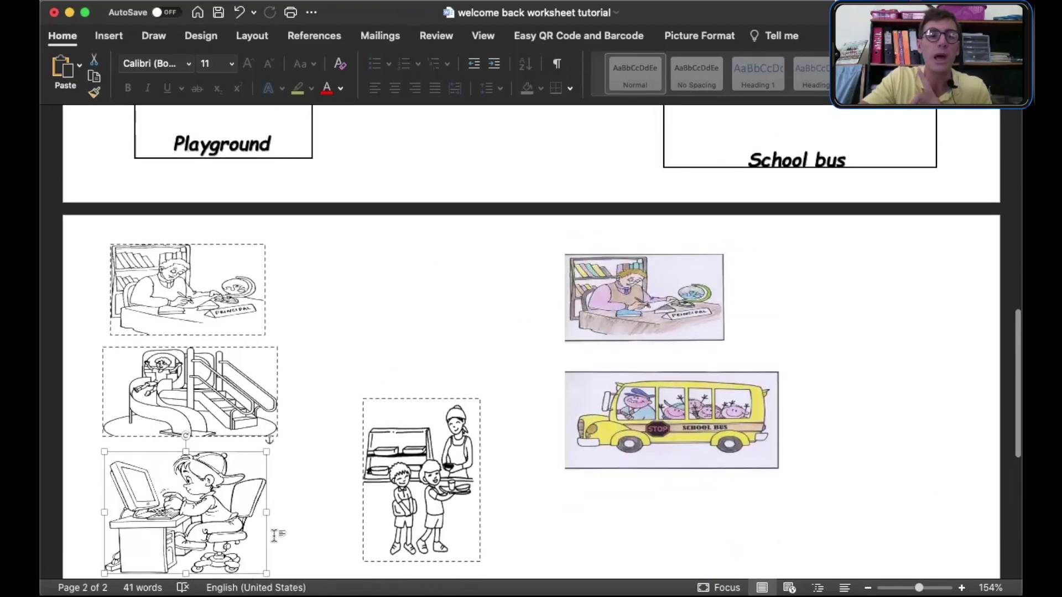
mouse_move(174, 497)
mouse_down()
mouse_move(343, 455)
mouse_move(482, 316)
mouse_up()
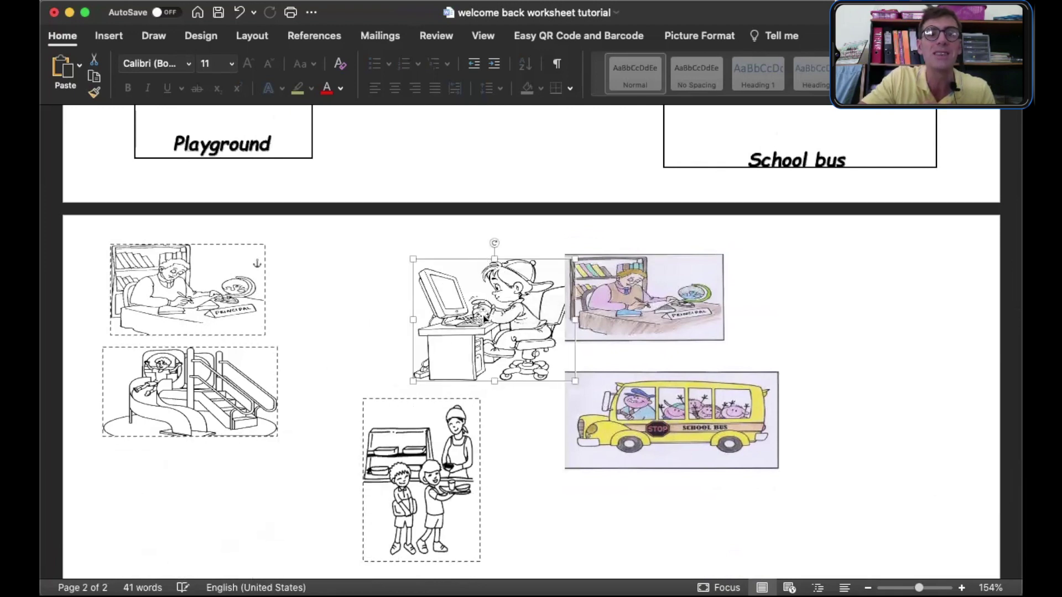
scroll(485, 314, up, 5)
mouse_move(489, 458)
mouse_down()
mouse_move(490, 372)
mouse_move(486, 358)
mouse_move(486, 446)
mouse_move(455, 274)
mouse_up()
scroll(450, 313, up, 7)
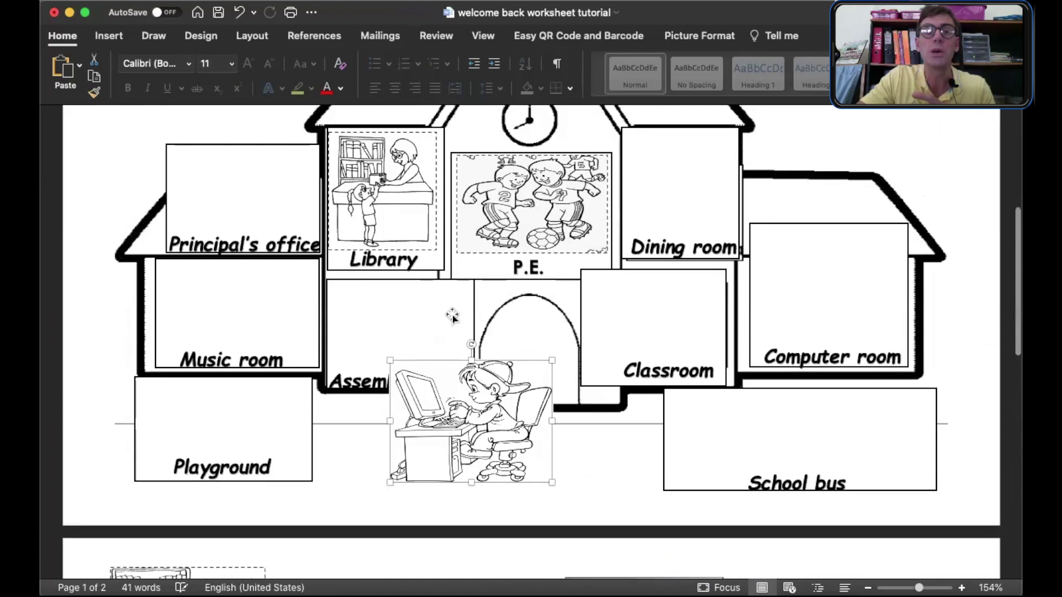
mouse_move(453, 422)
mouse_down()
mouse_move(534, 415)
mouse_move(248, 412)
mouse_move(212, 402)
mouse_up()
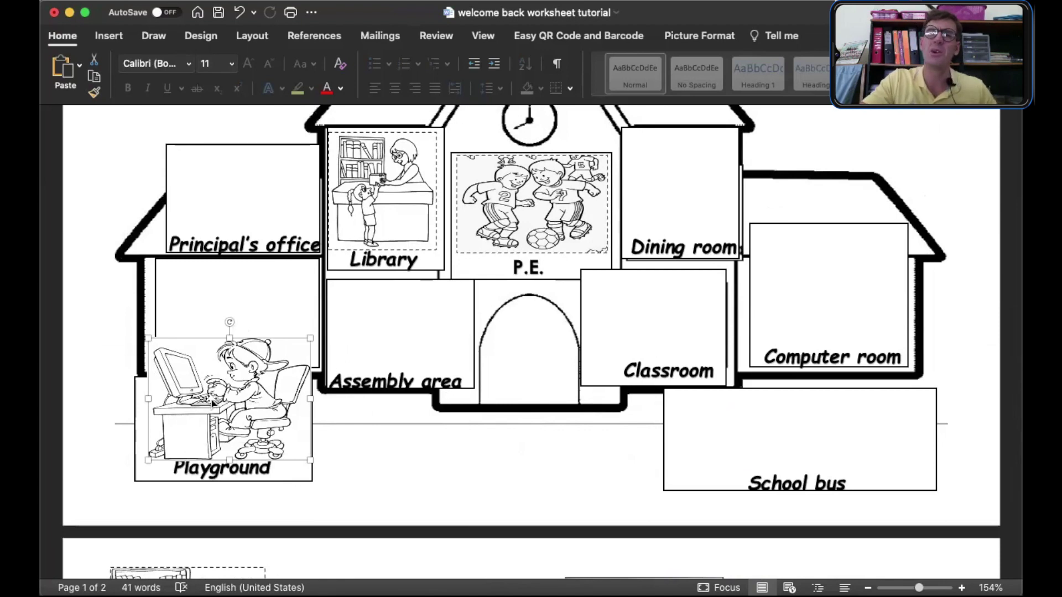
drag(186, 405, 811, 296)
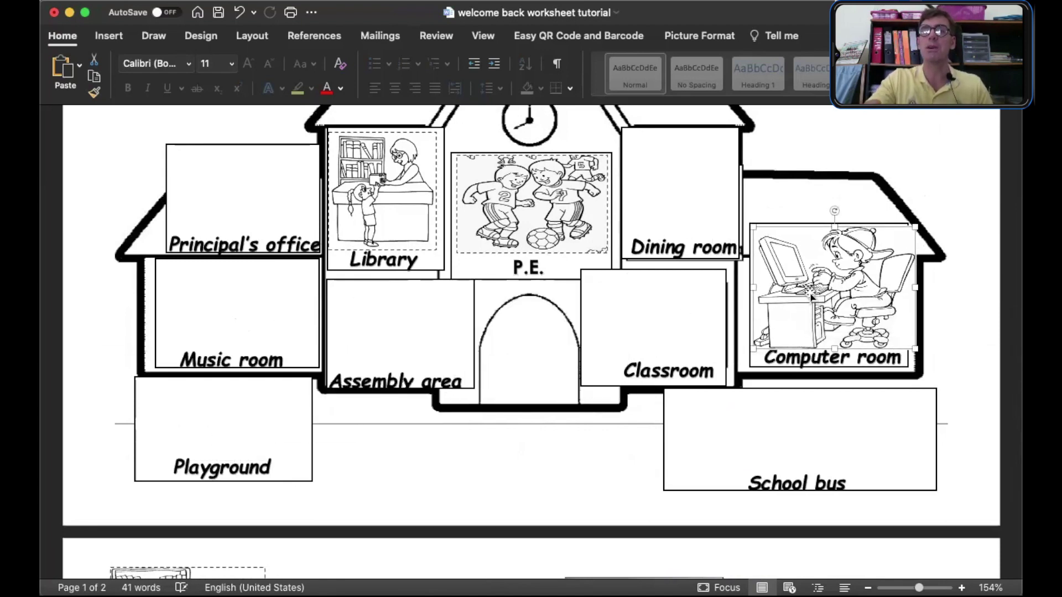